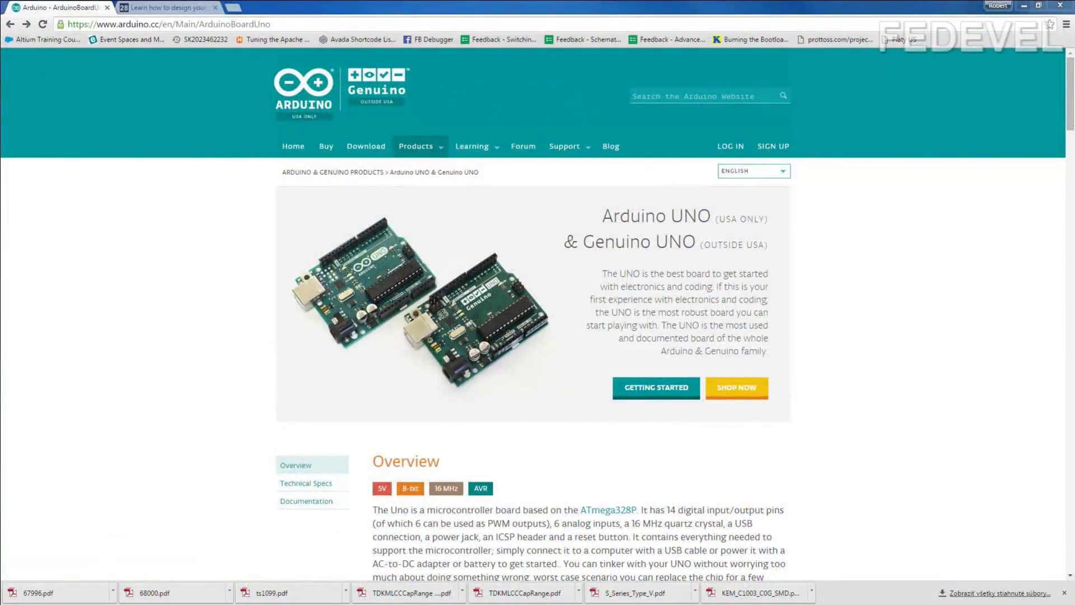
Switch from the Arduino UNO page to the 28pins.com course tab.
click(171, 11)
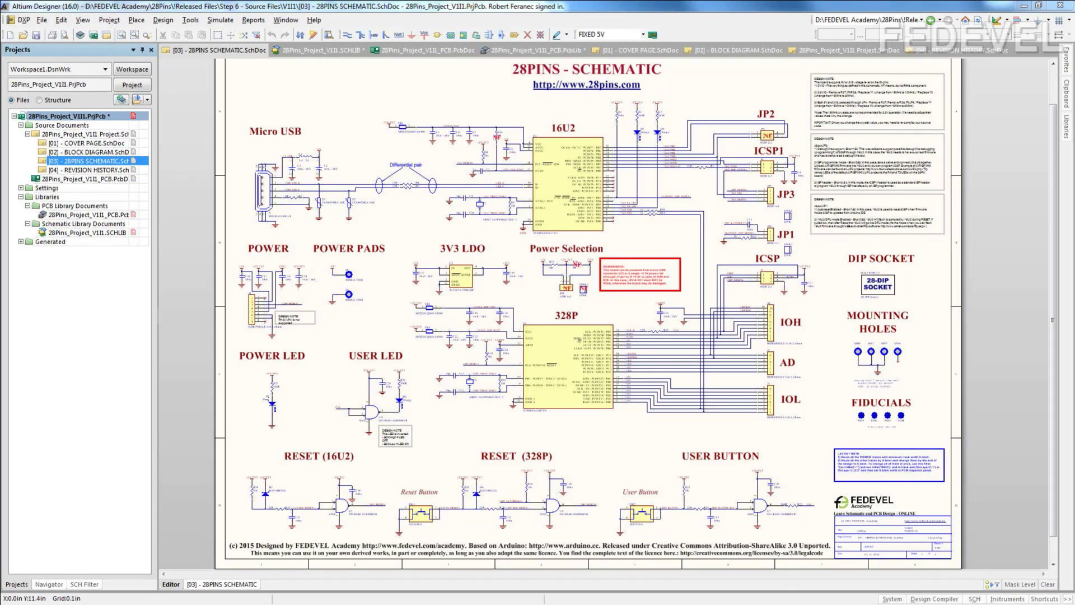
click(105, 119)
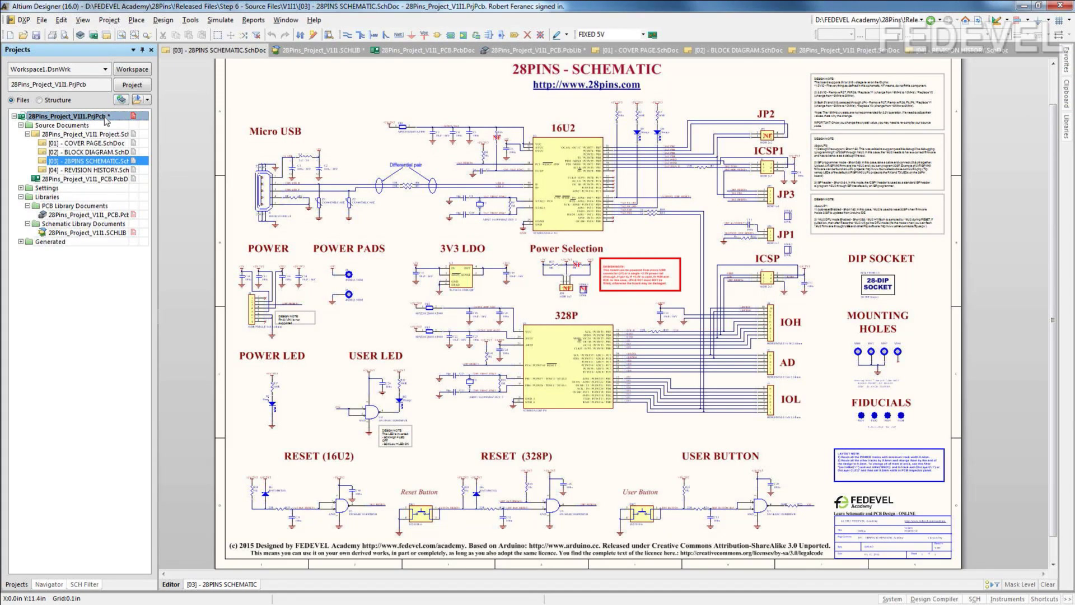
click(104, 165)
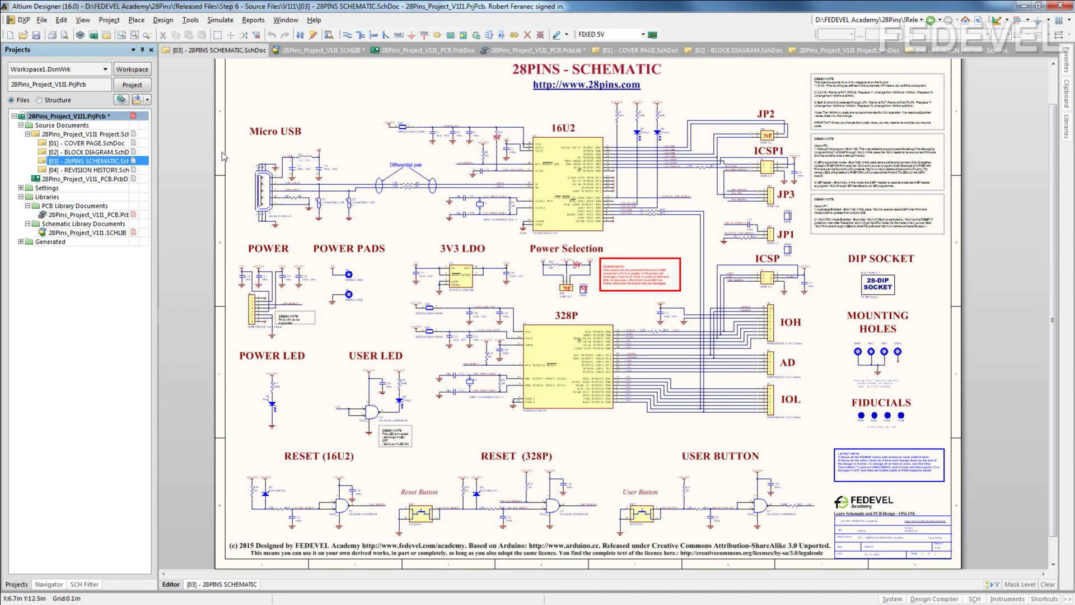
double_click(95, 179)
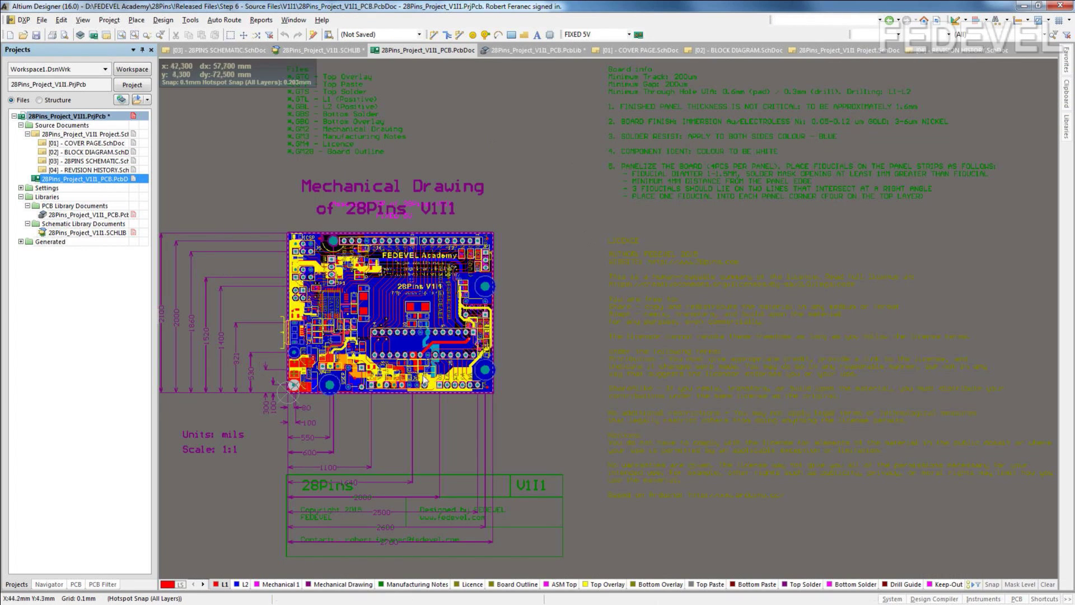
double_click(83, 161)
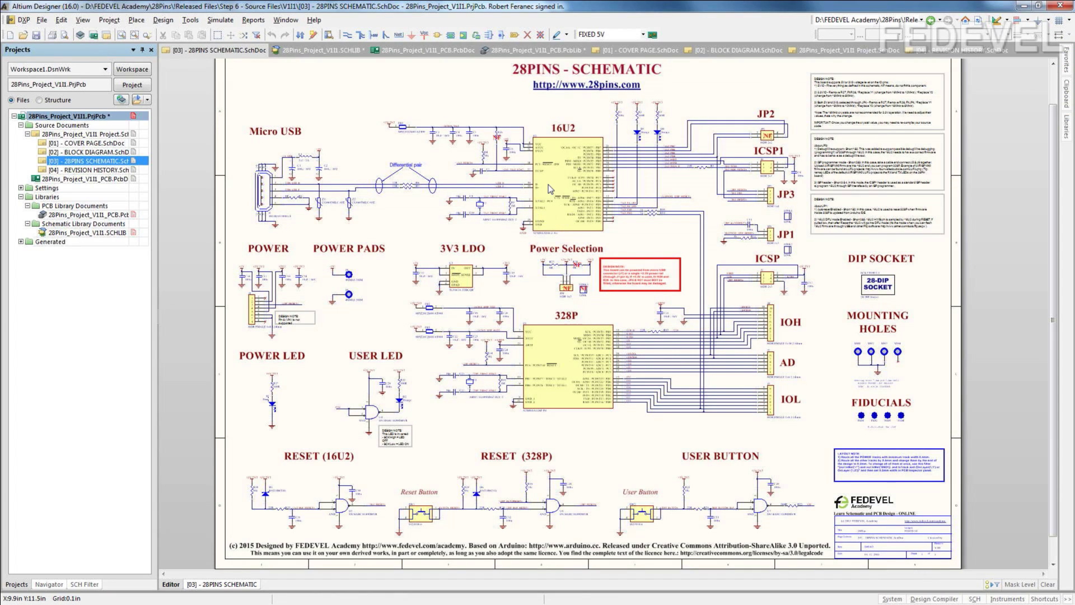
double_click(62, 233)
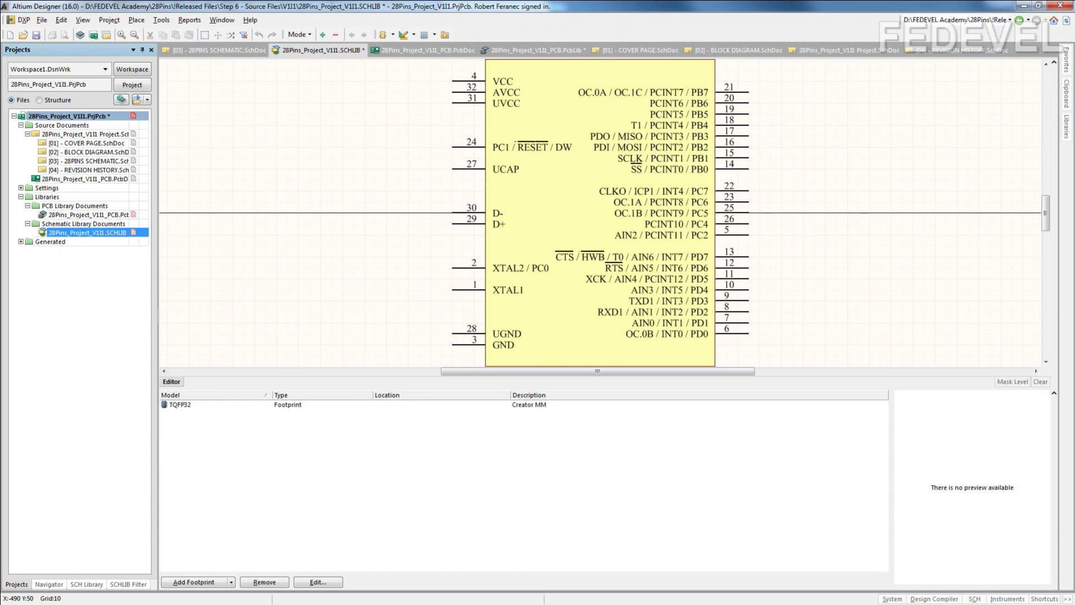
Browse the SCH Library symbols: 4-pin header, ATMEGA16U2 microcontroller and 18pF capacitor.
click(87, 583)
click(63, 122)
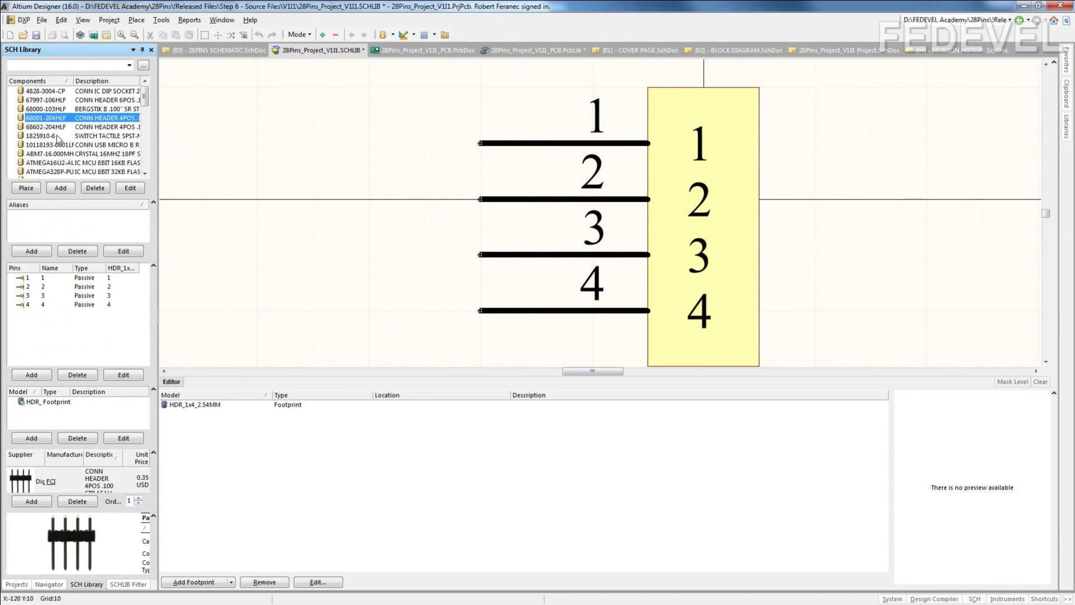
scroll(78, 149, down, 1)
click(80, 136)
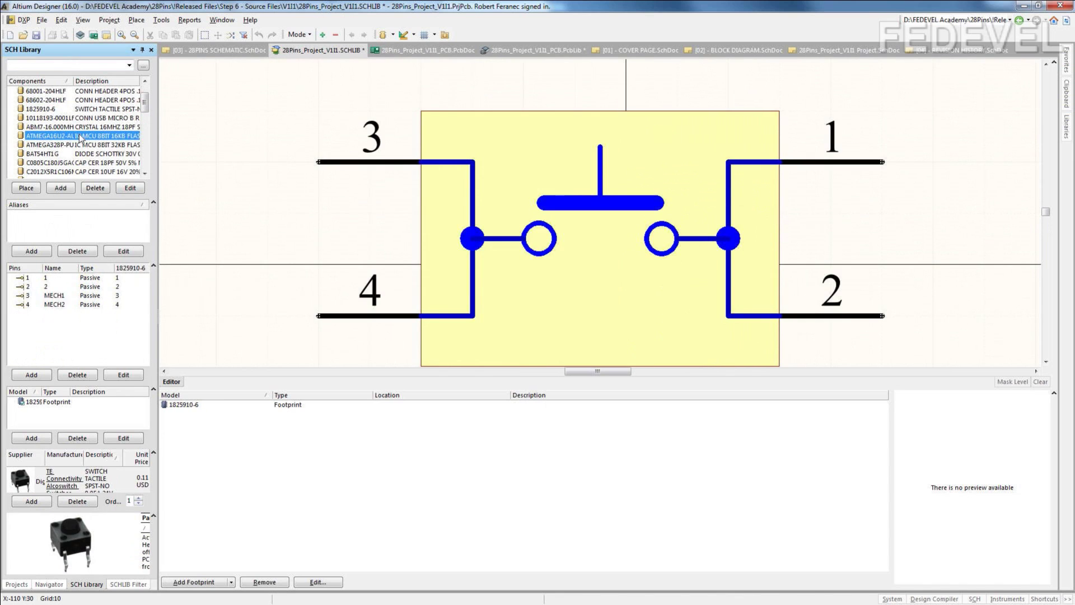
click(67, 162)
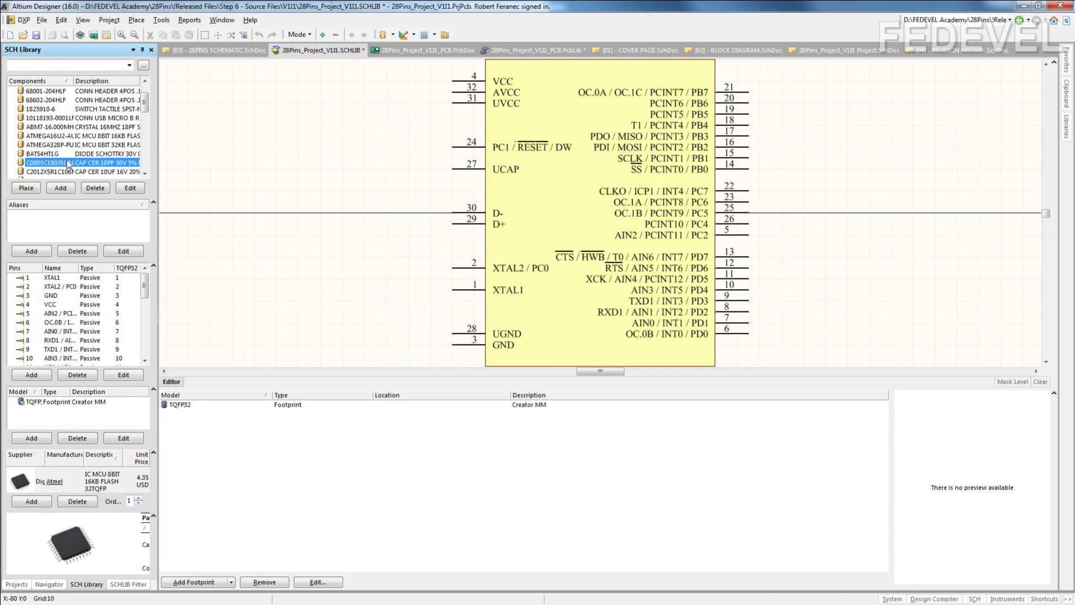
Open the PcbLib and view the fiducial, 28-pin DIP socket and C_ALU_C_SIZE footprints.
click(16, 584)
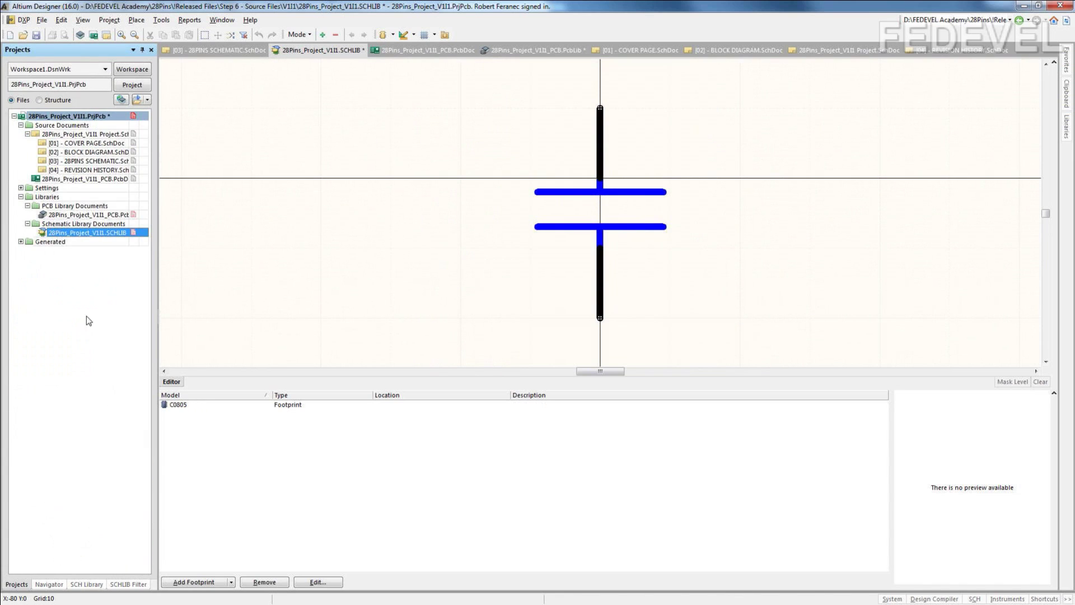
double_click(76, 216)
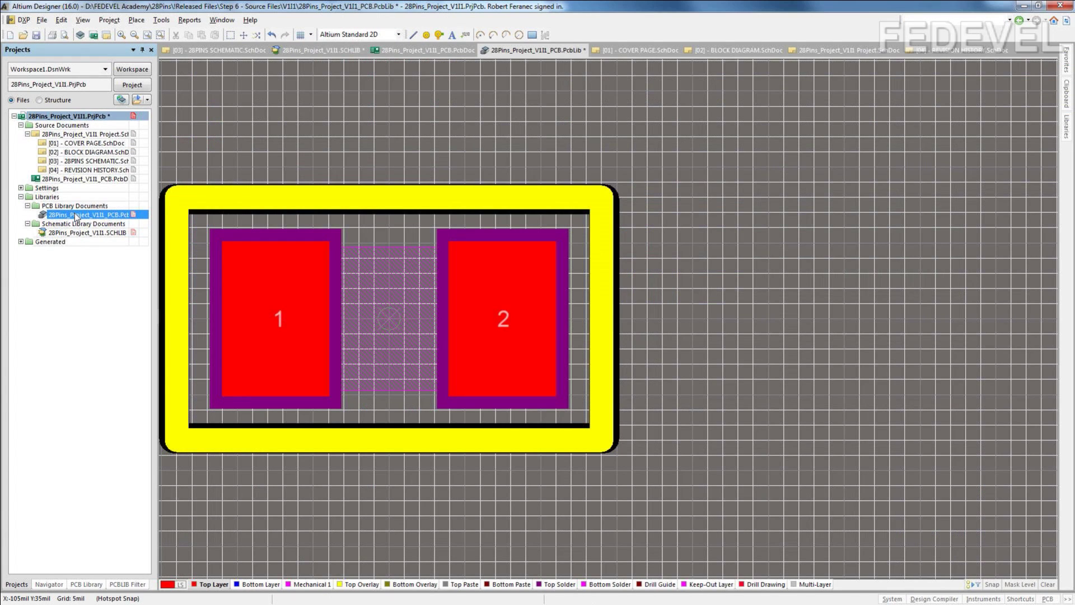
click(87, 584)
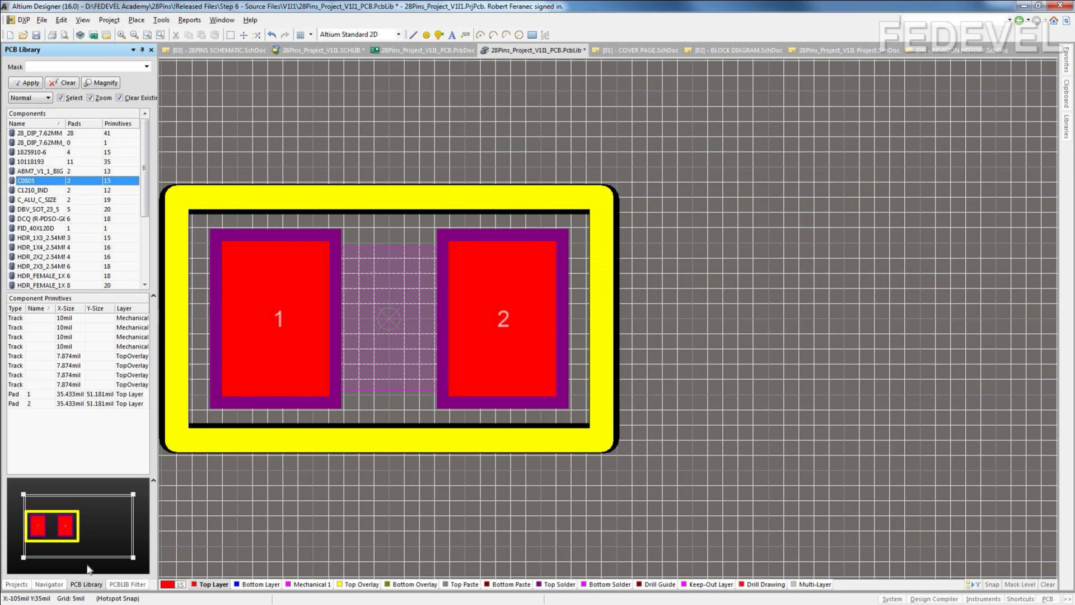
click(57, 228)
click(46, 140)
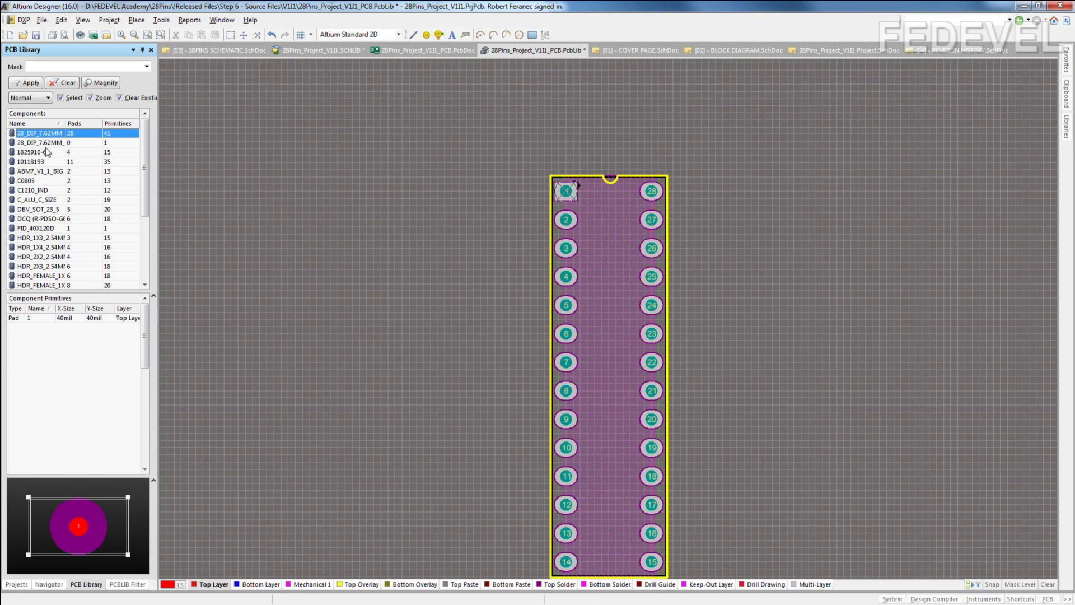
click(39, 199)
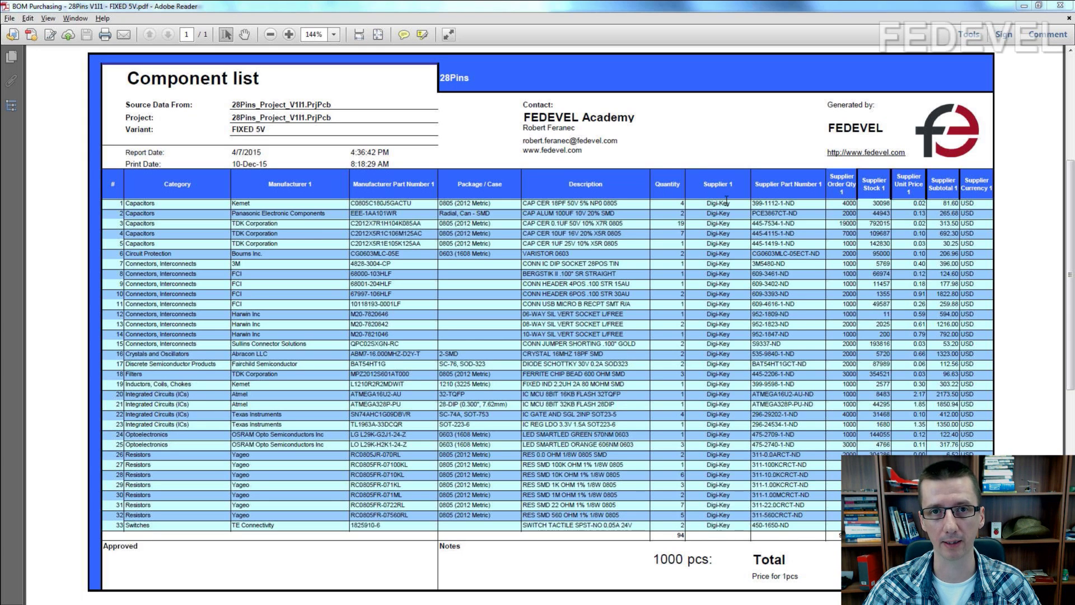
Bring the 28Pins V1I1 FIXED 5V top-view assembly drawing to the front.
click(1025, 6)
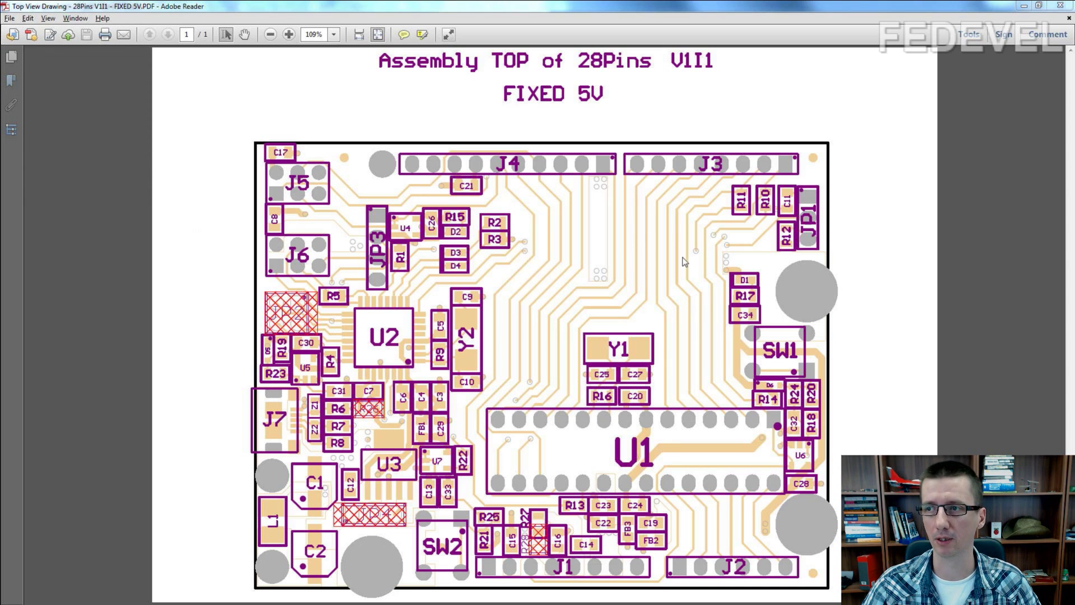
Minimise the assembly drawing to reveal the 28Pins V1I1 3D PDF model.
click(1025, 8)
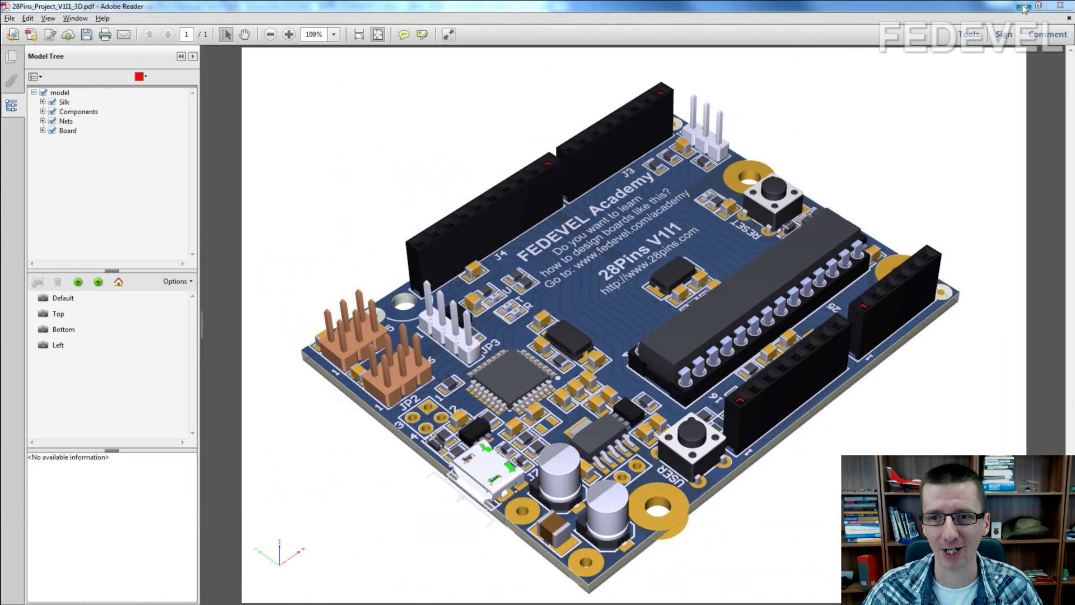